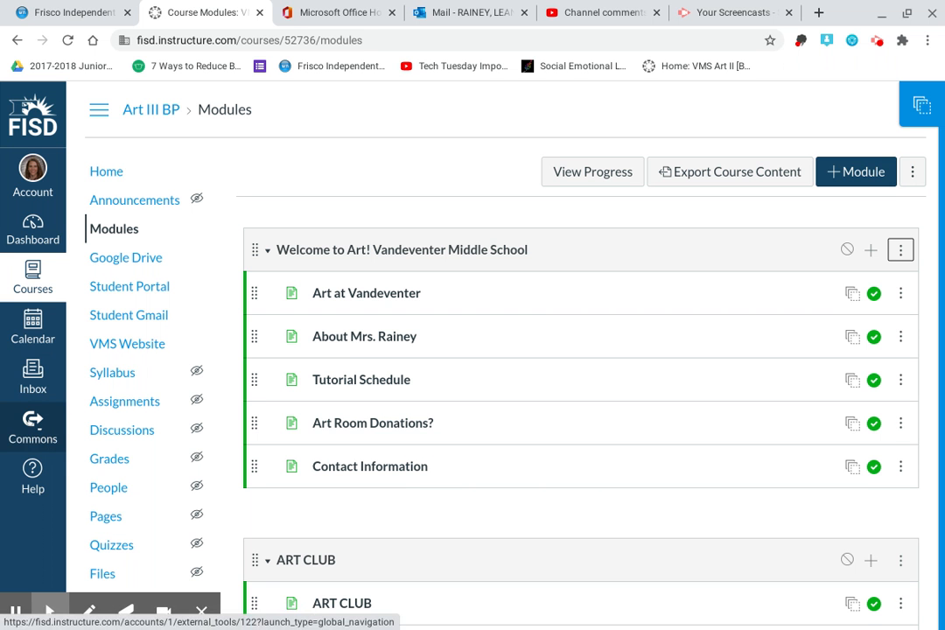
Step: Open Canvas Commons and search the shared resources for "art first day"
left_click(32, 427)
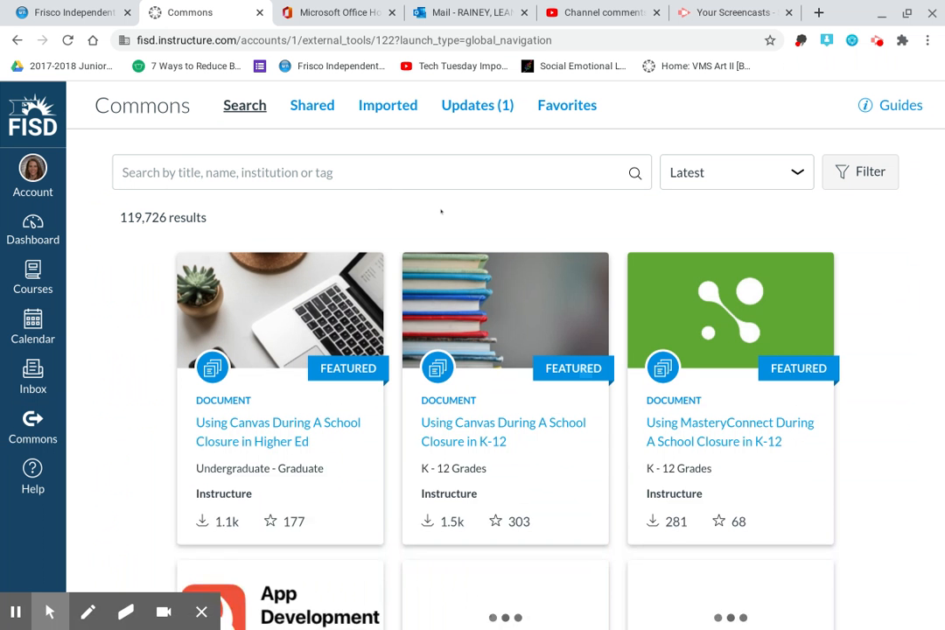
left_click(345, 170)
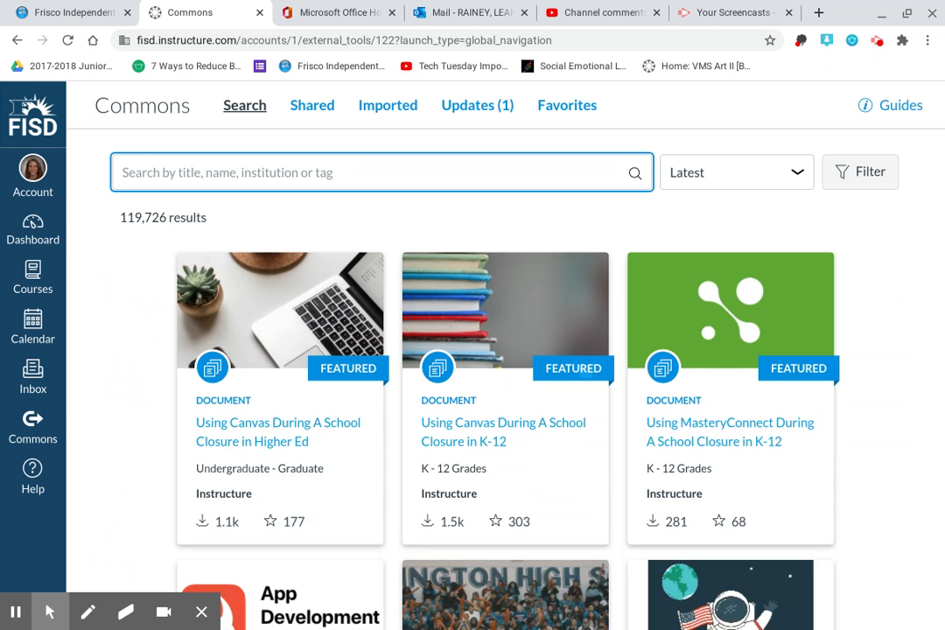
type("fie")
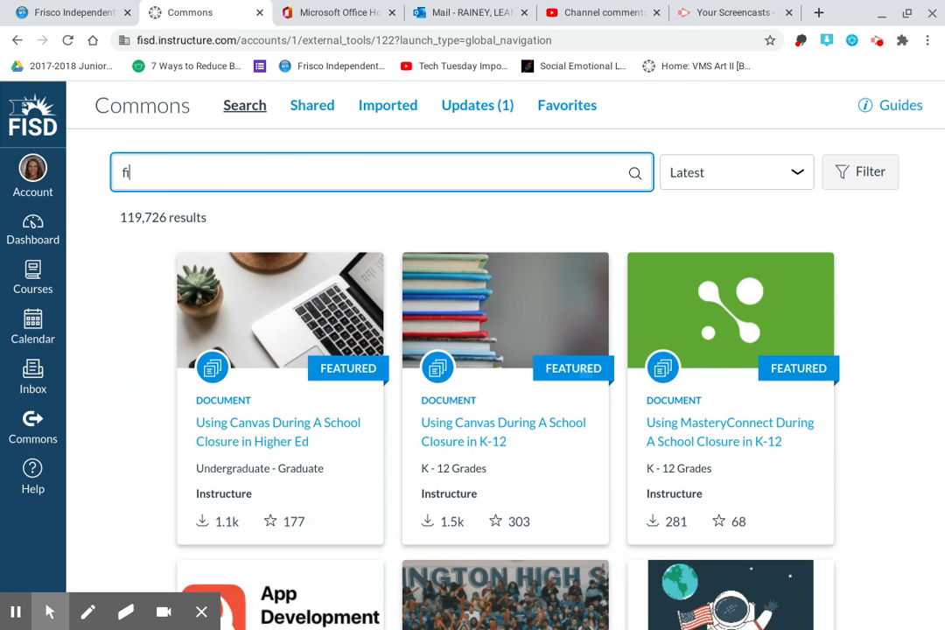
key("BackSpace")
key("BackSpace")
key("BackSpace")
type("art first")
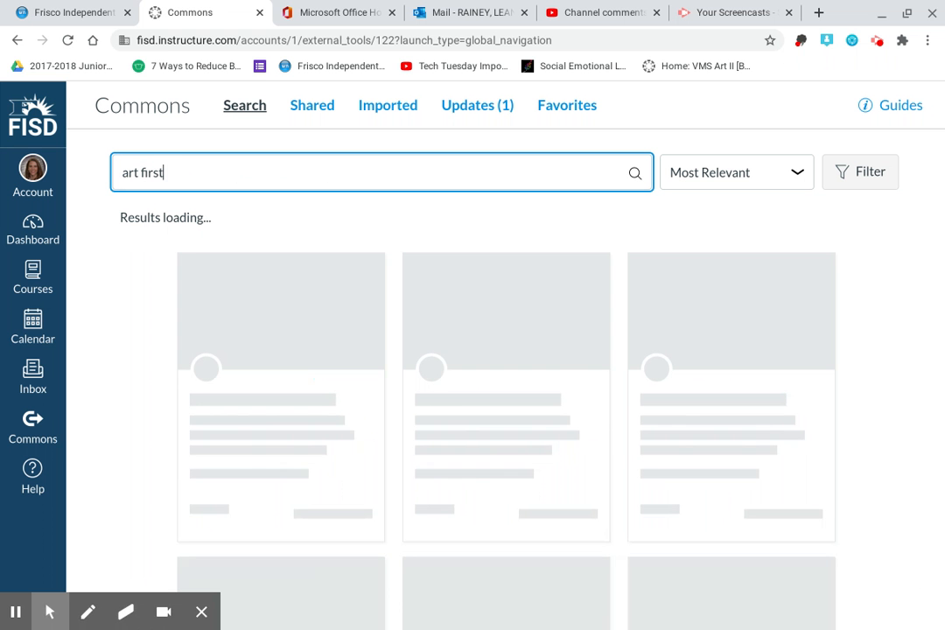
type(" day")
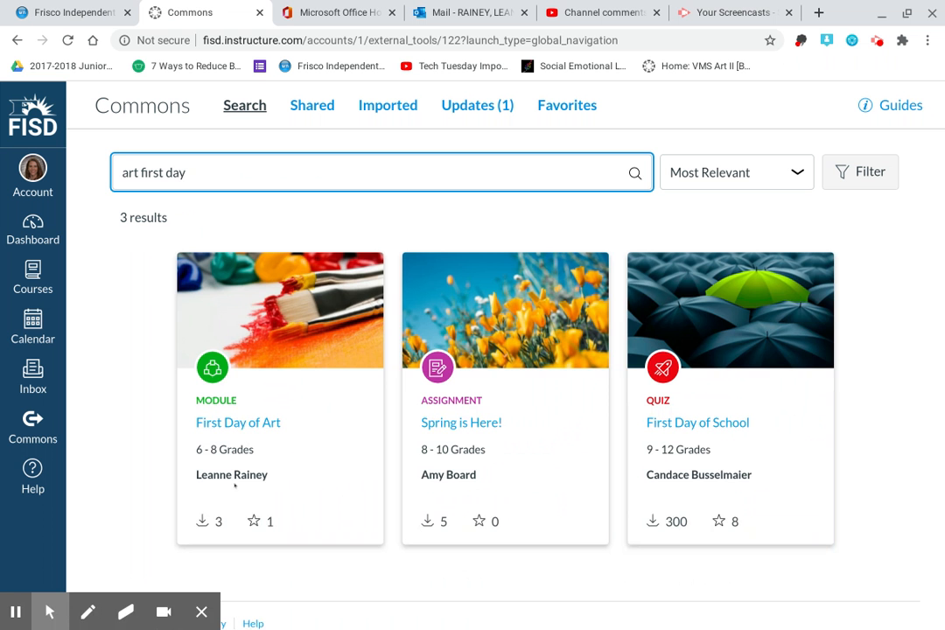
Step: Open the First Day of Art module resource and review its details and content preview
left_click(225, 424)
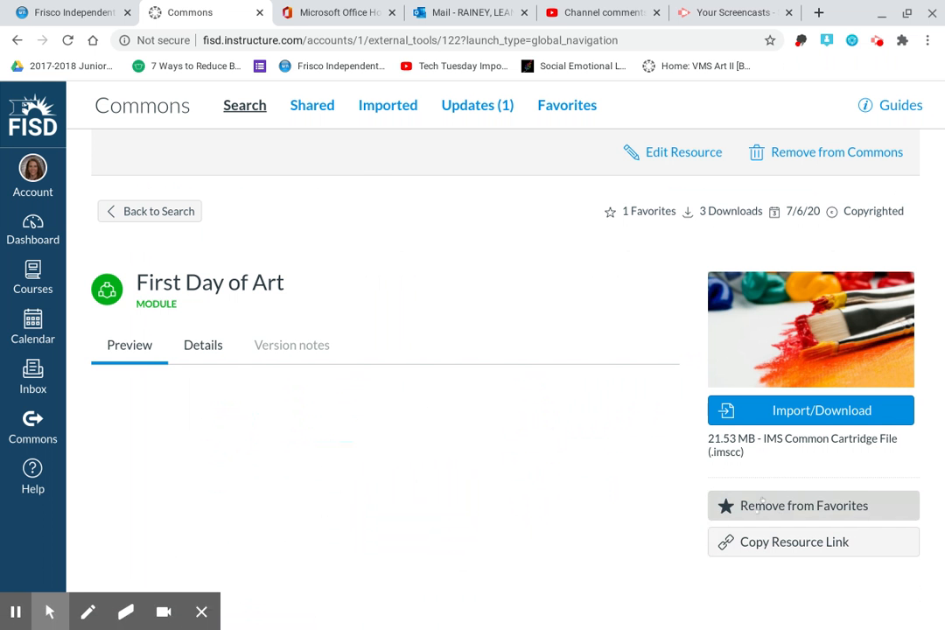
left_click(203, 350)
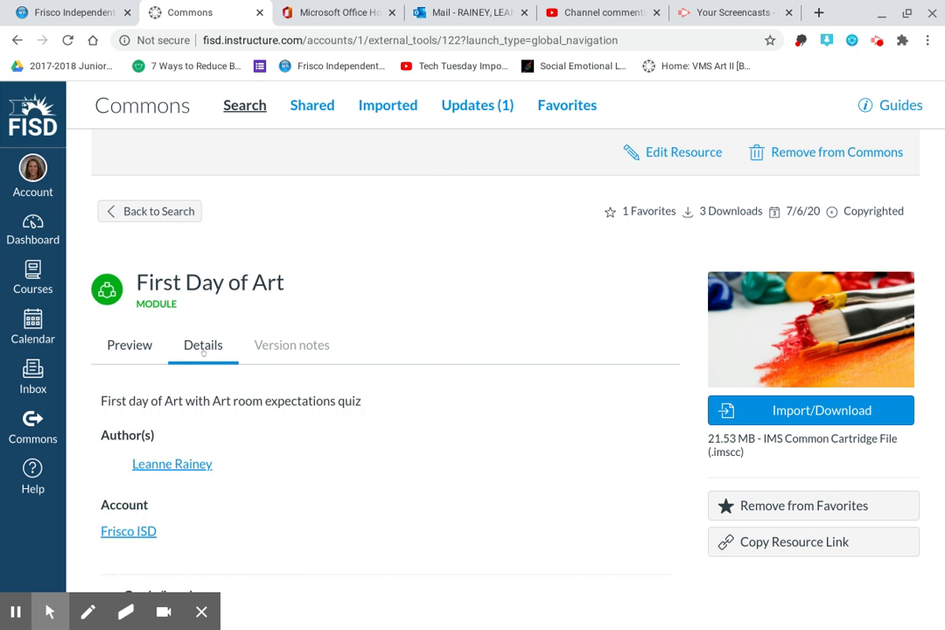
left_click(123, 345)
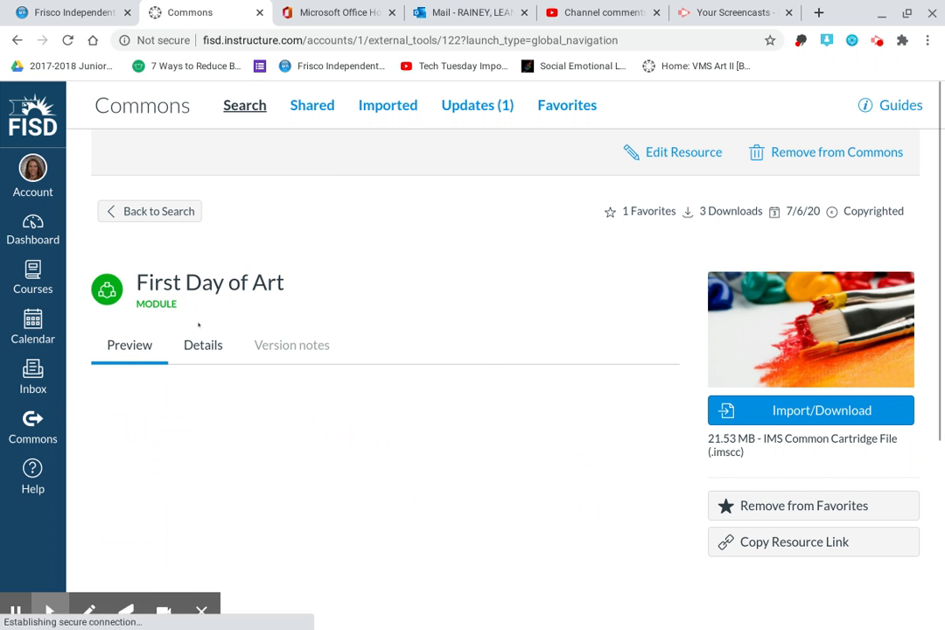
scroll(497, 364, "down", 2)
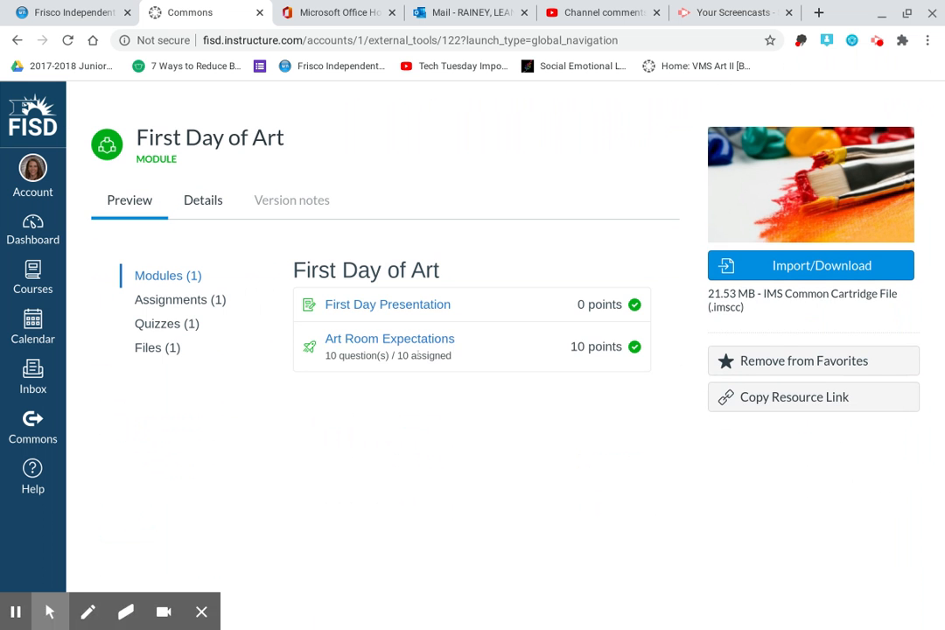
Step: Preview the First Day Presentation assignment and read through the Art Room Expectations quiz questions
left_click(358, 303)
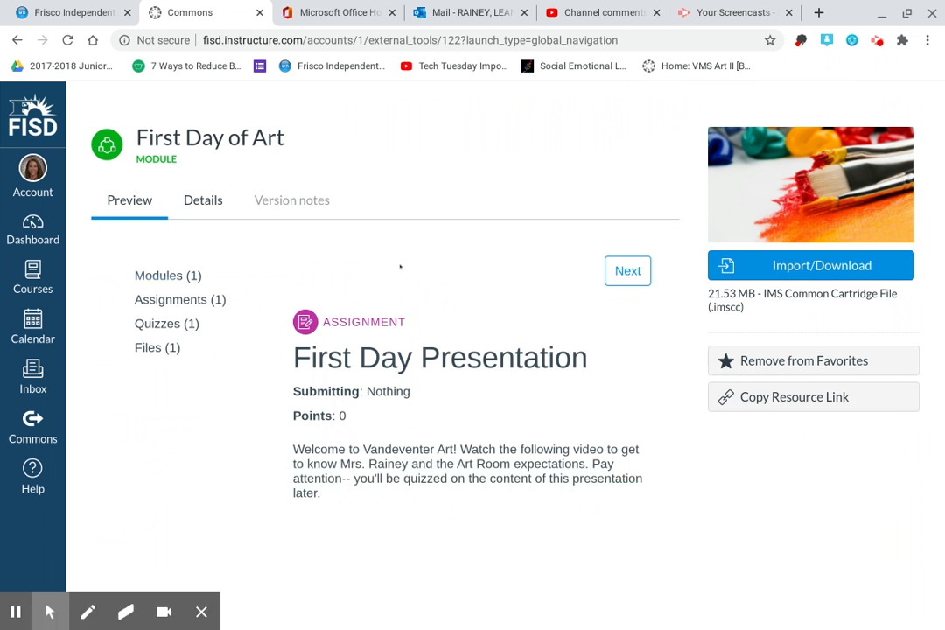
left_click(620, 272)
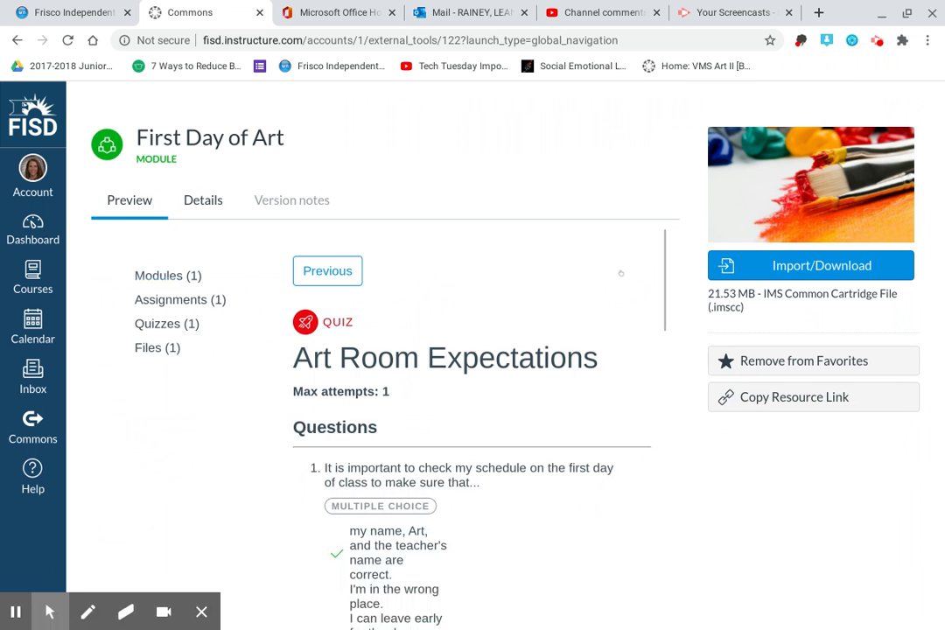
scroll(540, 523, "down", 3)
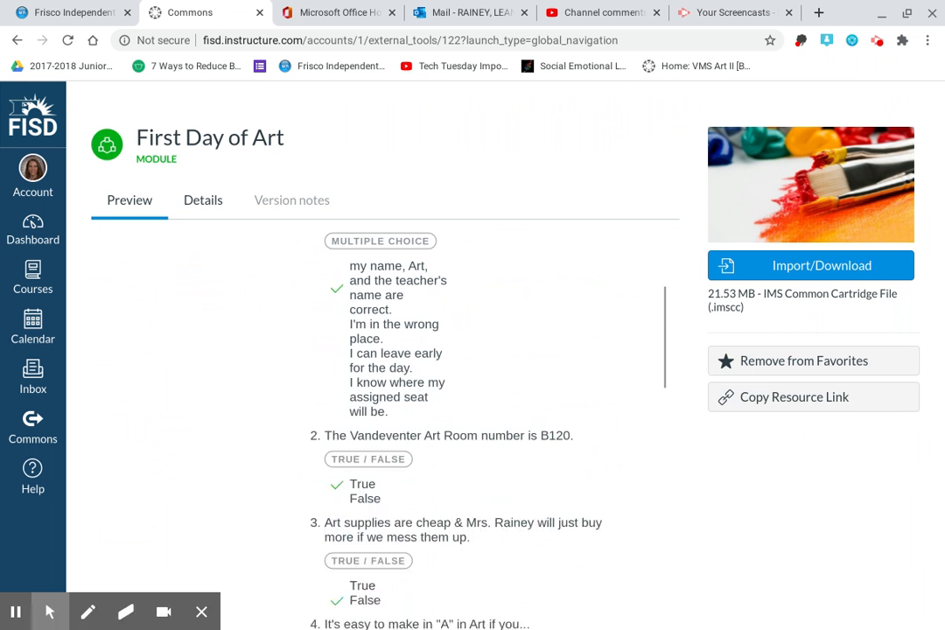
scroll(494, 420, "down", 3)
scroll(495, 420, "down", 2)
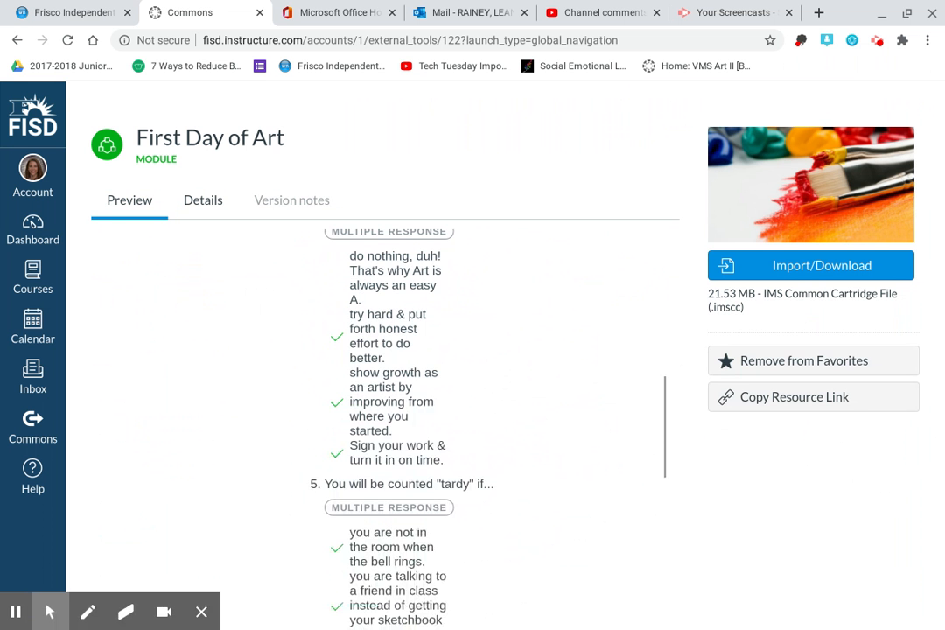
scroll(540, 515, "down", 3)
scroll(541, 515, "up", 3)
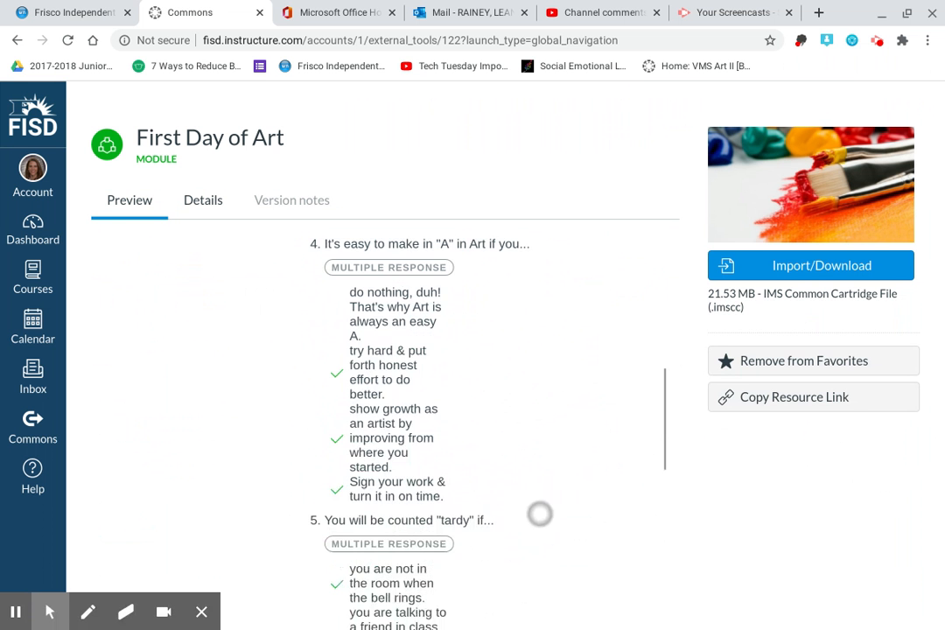
scroll(540, 515, "up", 9)
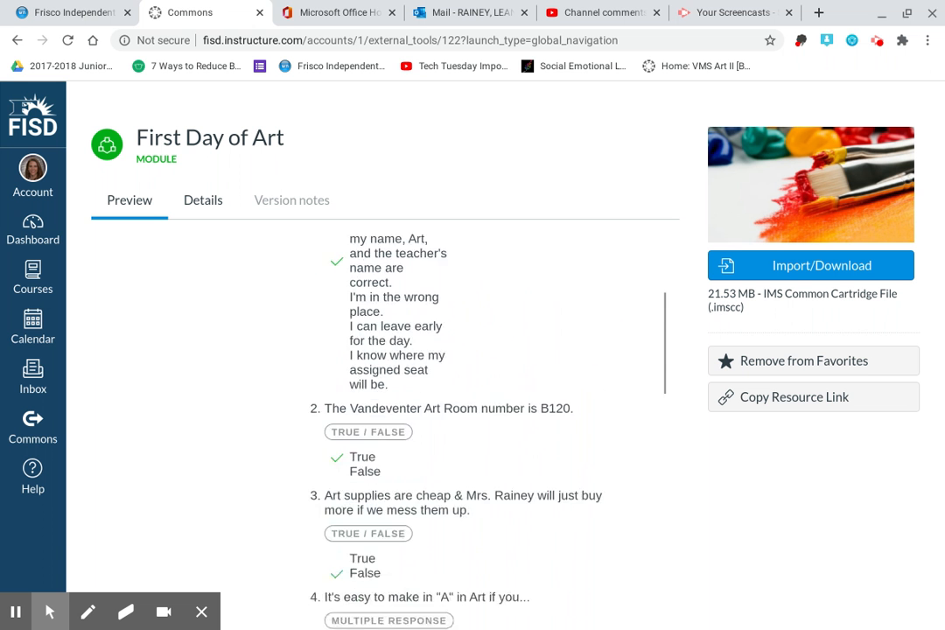
Step: Check the resource's details and import the First Day of Art module into the VMS Art III [Blueprint] course
left_click(211, 202)
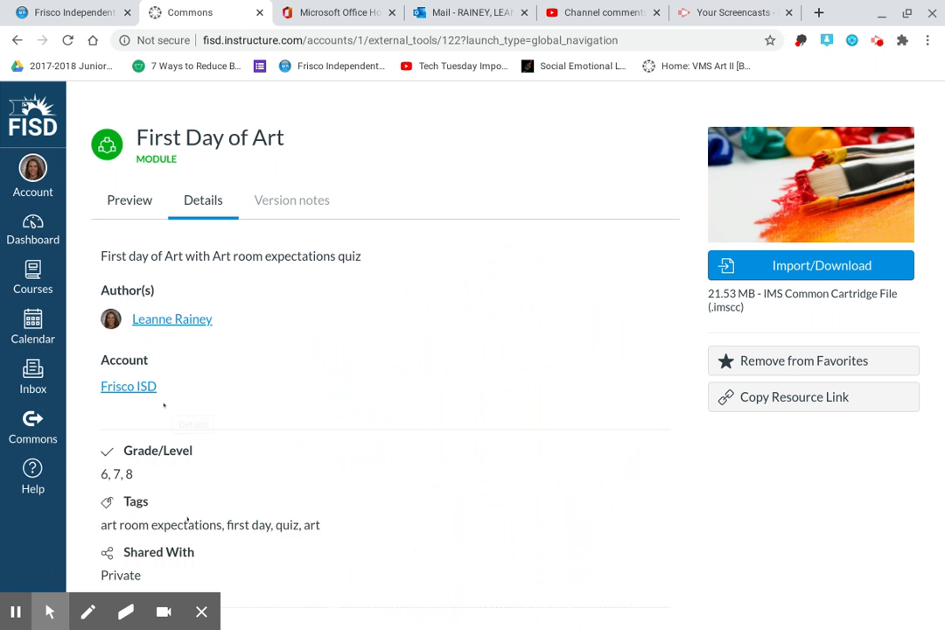
left_click(782, 267)
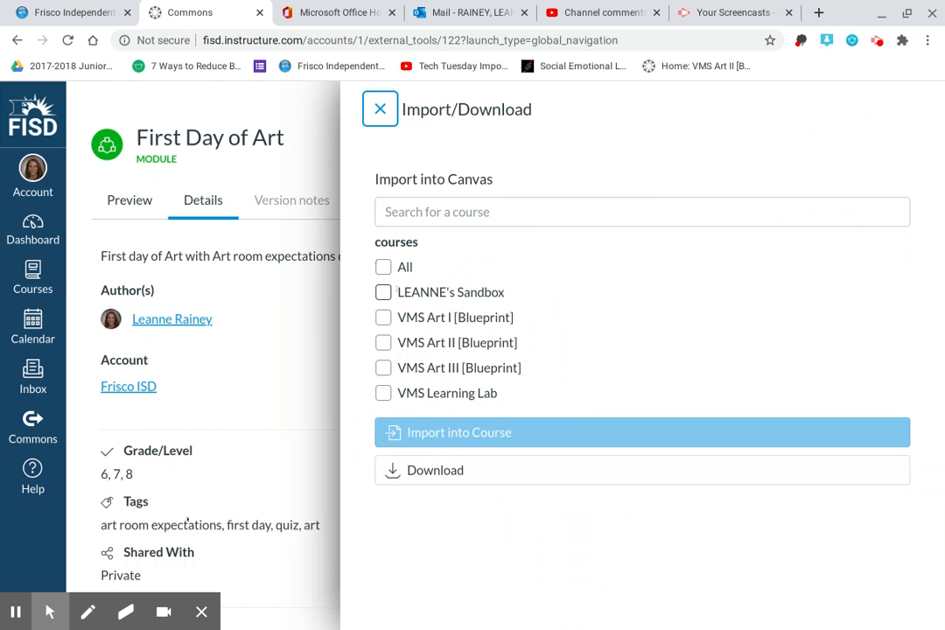
left_click(383, 369)
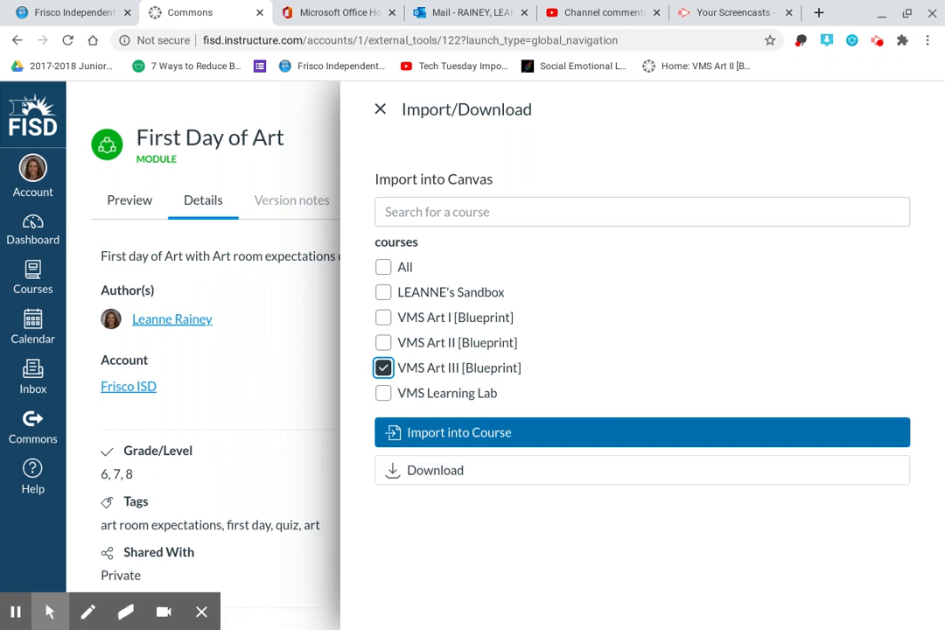
left_click(490, 432)
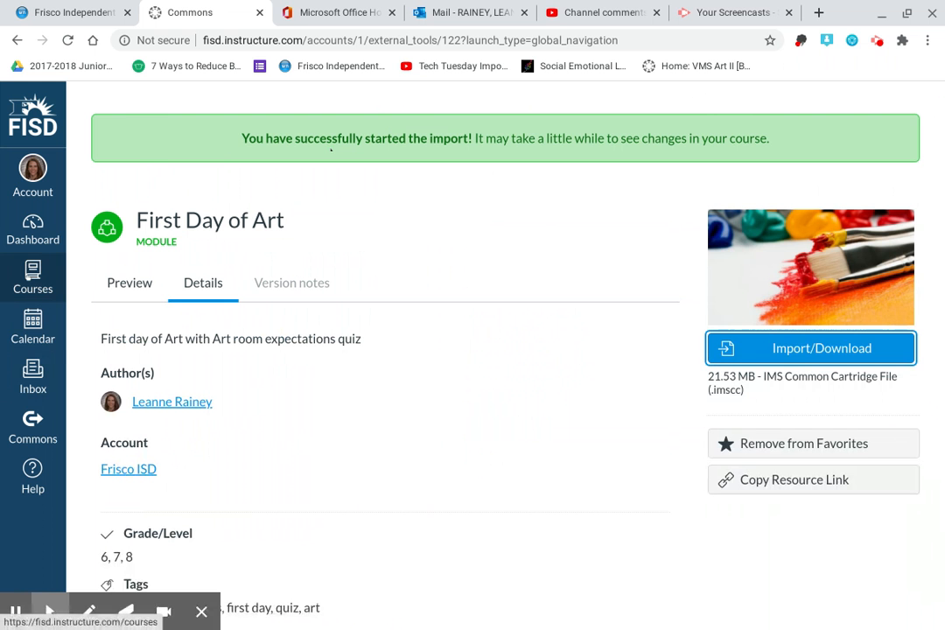
Step: Open the Share to Commons form for the Welcome to Art! Vandeventer Middle School module in VMS Art III [Blueprint]
left_click(32, 276)
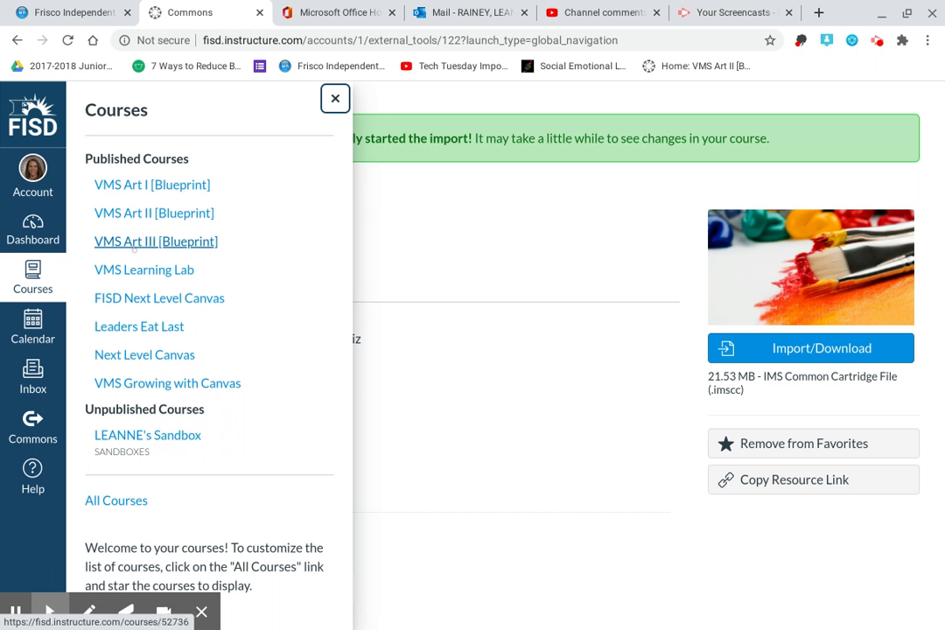
left_click(133, 242)
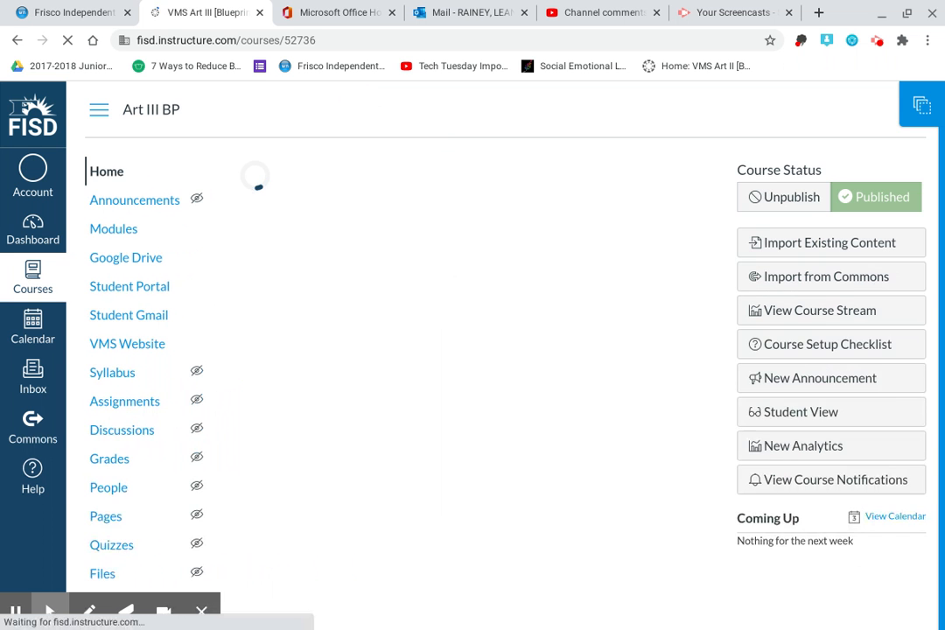
left_click(108, 230)
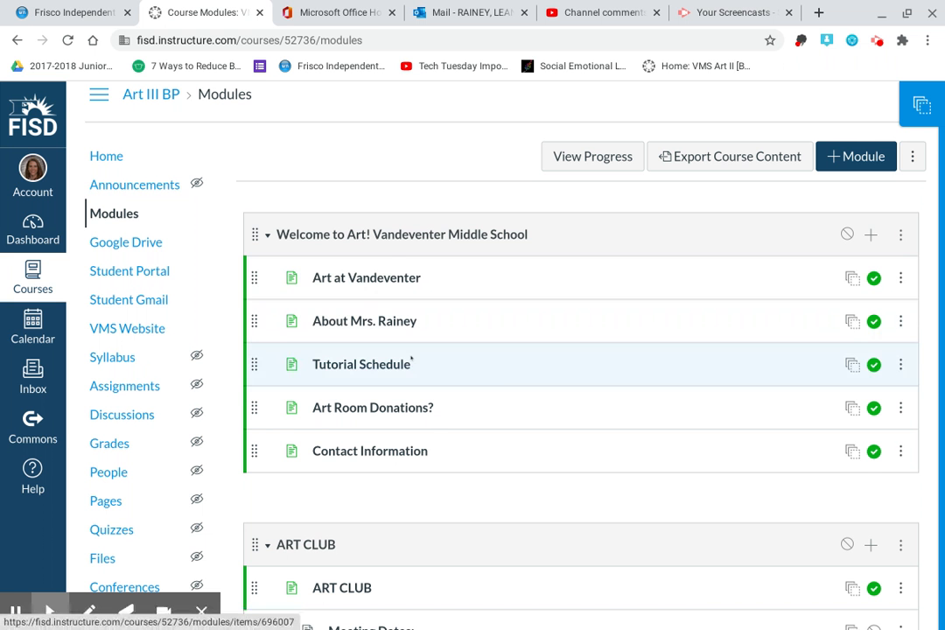
left_click(900, 235)
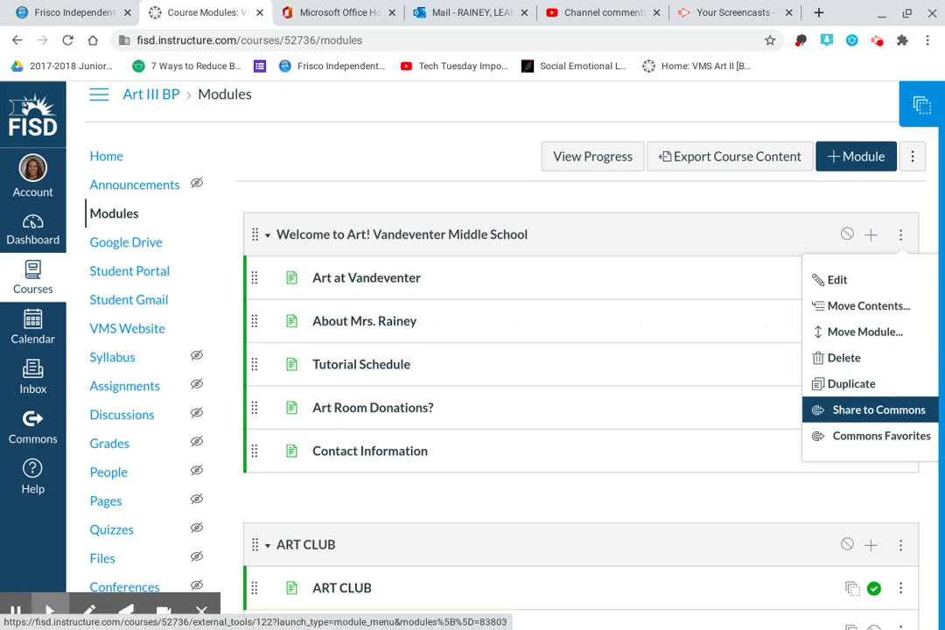
left_click(842, 408)
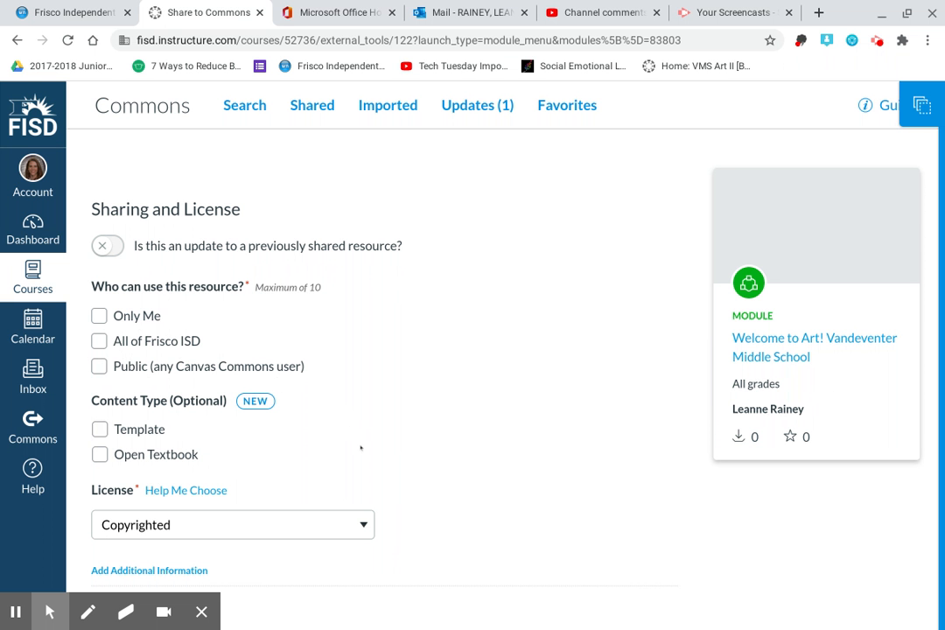
Step: Examine the sharing form's audience, license, title, description, tags, image and grade level settings
scroll(359, 447, "down", 2)
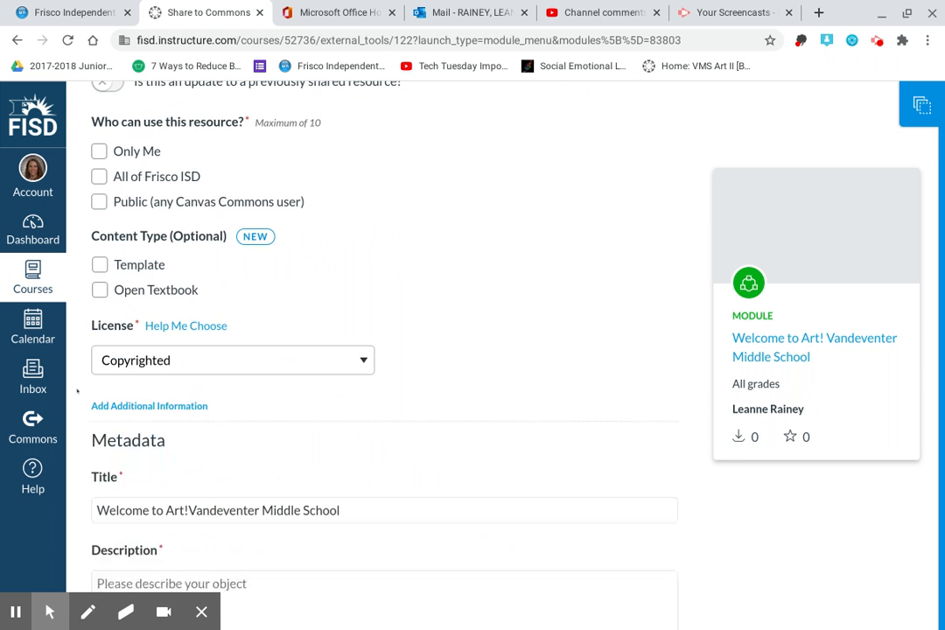
scroll(507, 306, "down", 2)
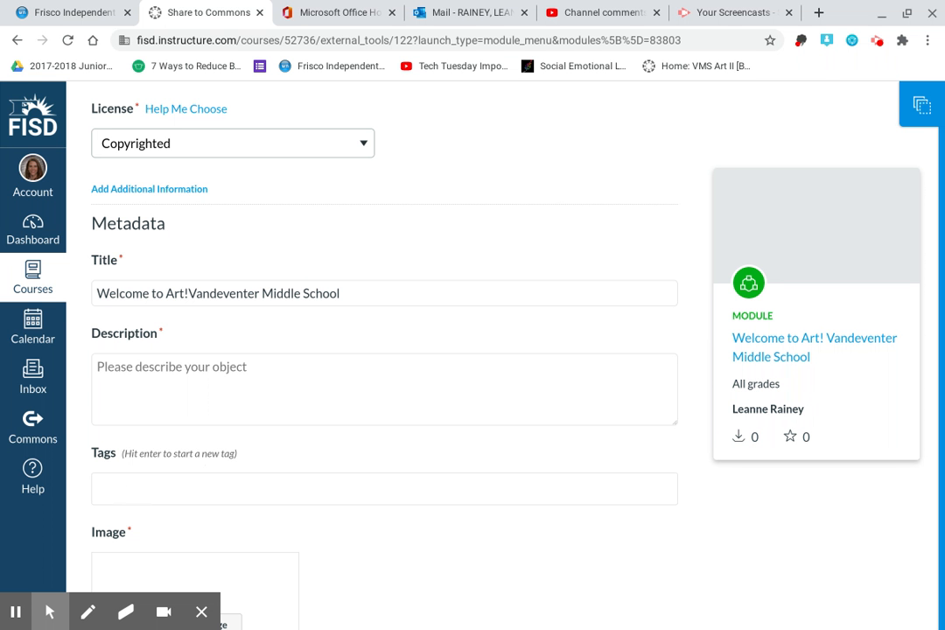
scroll(385, 350, "down", 2)
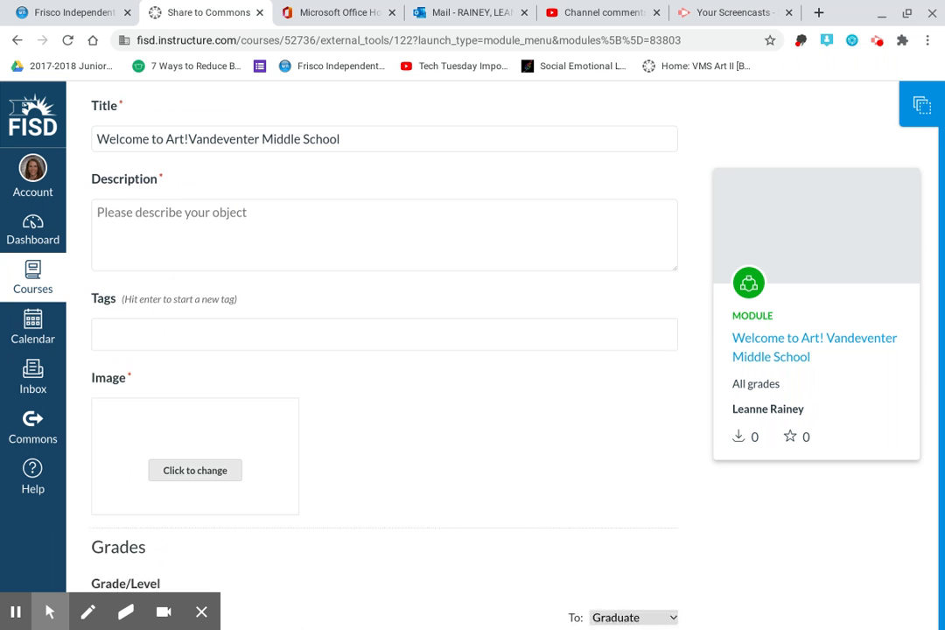
scroll(369, 460, "down", 2)
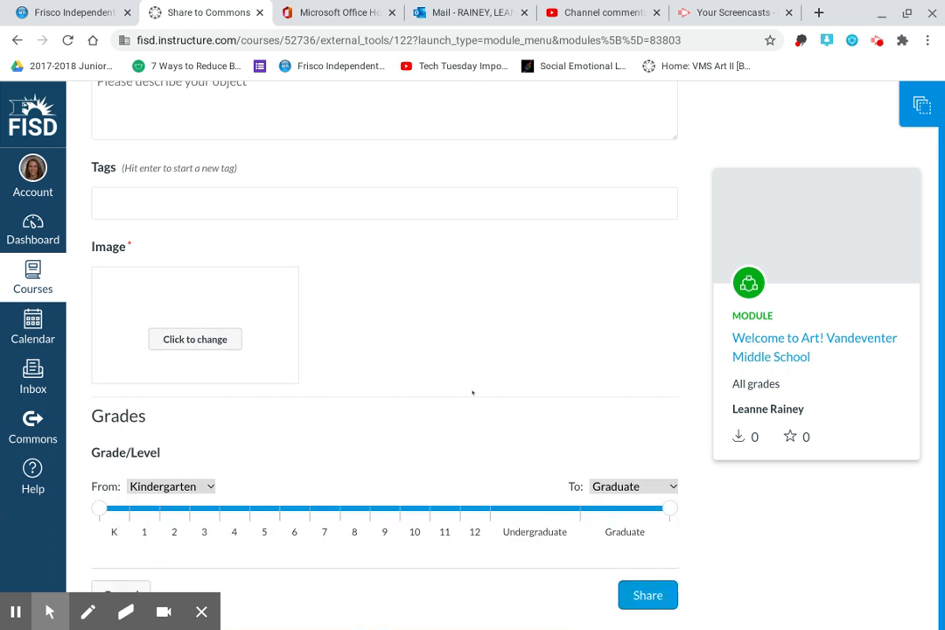
scroll(473, 393, "up", 2)
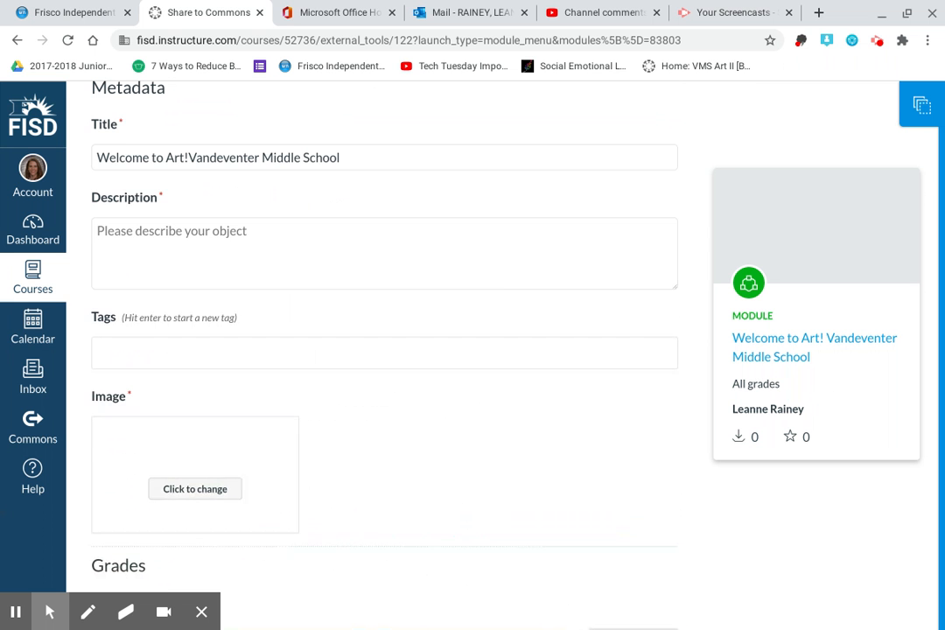
scroll(519, 455, "up", 2)
scroll(393, 444, "down", 5)
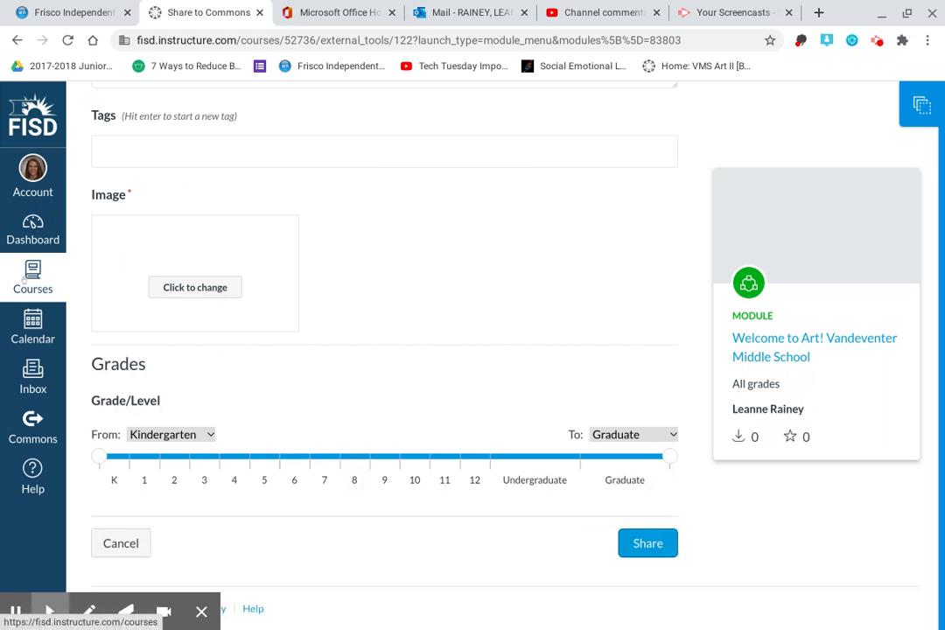
Step: Leave the sharing form and return to the modules page of VMS Art III [Blueprint]
left_click(24, 279)
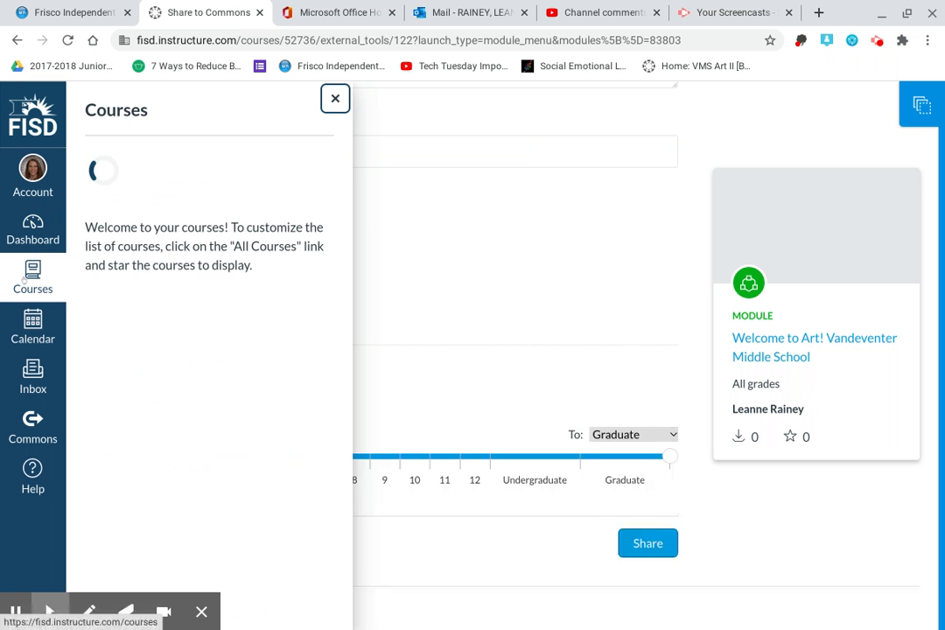
left_click(142, 242)
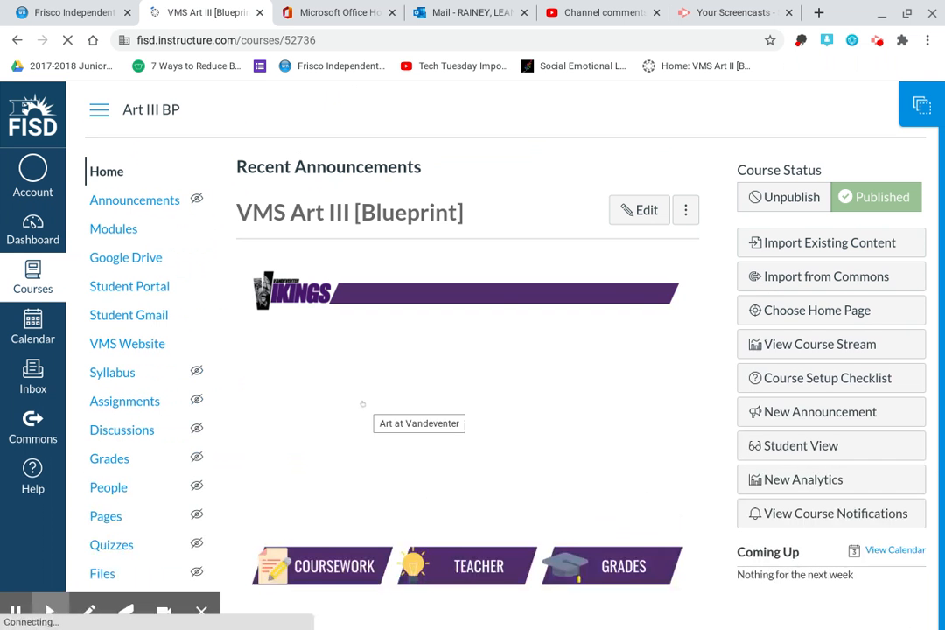
left_click(103, 230)
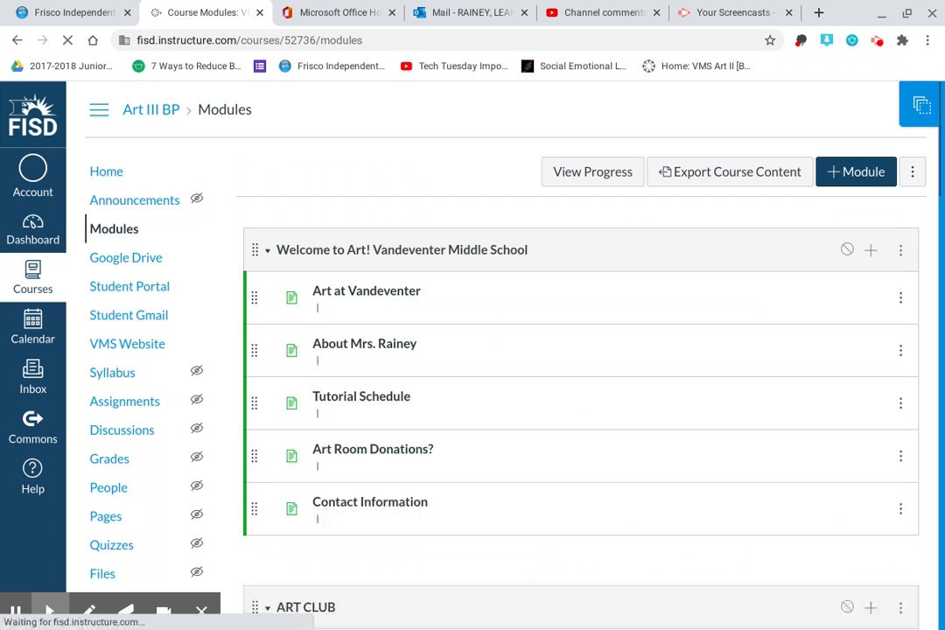
Step: Move the imported First Day of Art module from the end of the list to between the Welcome to Art! and ART CLUB modules
scroll(580, 350, "down", 2)
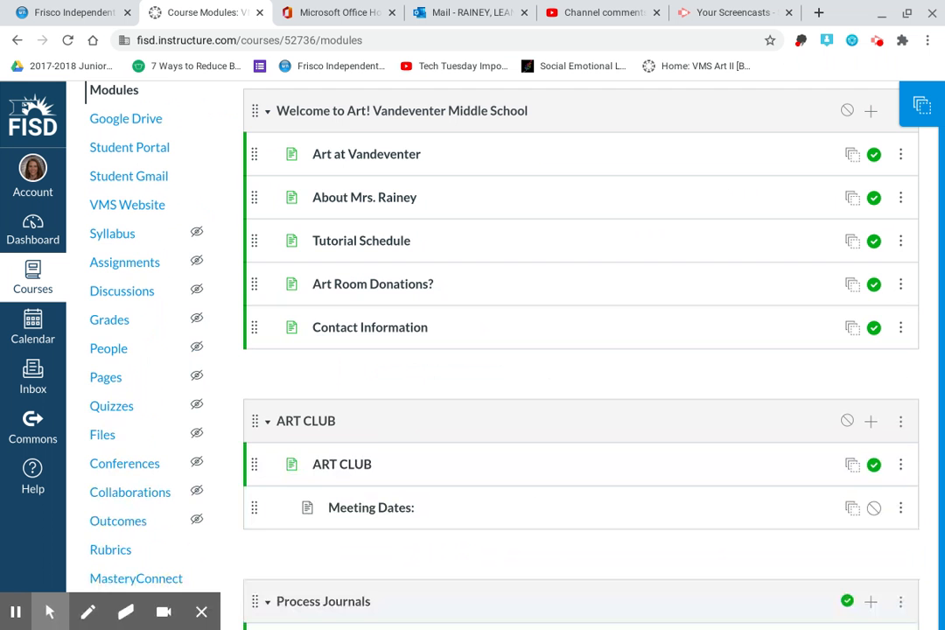
scroll(620, 317, "down", 13)
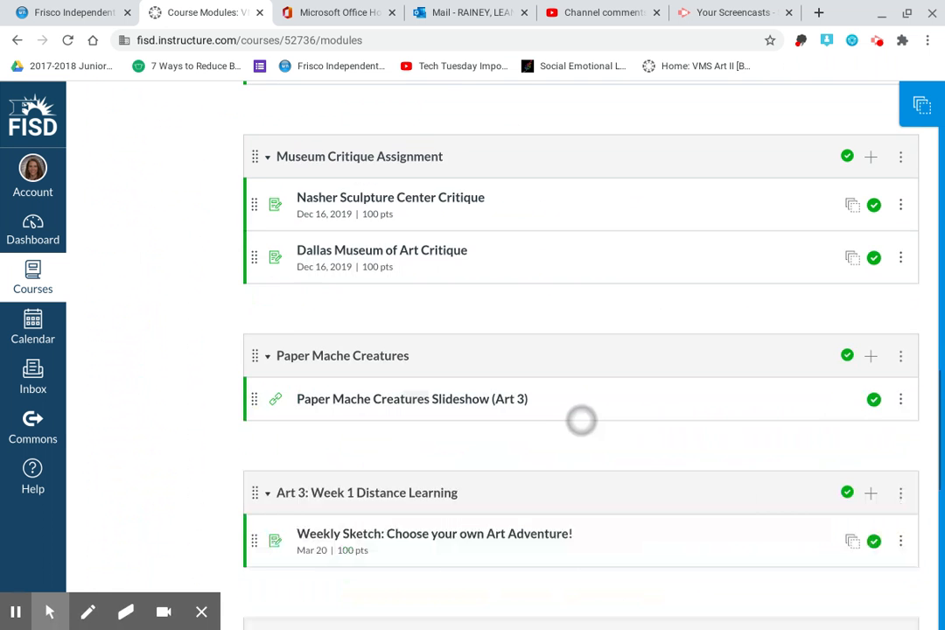
scroll(582, 421, "down", 7)
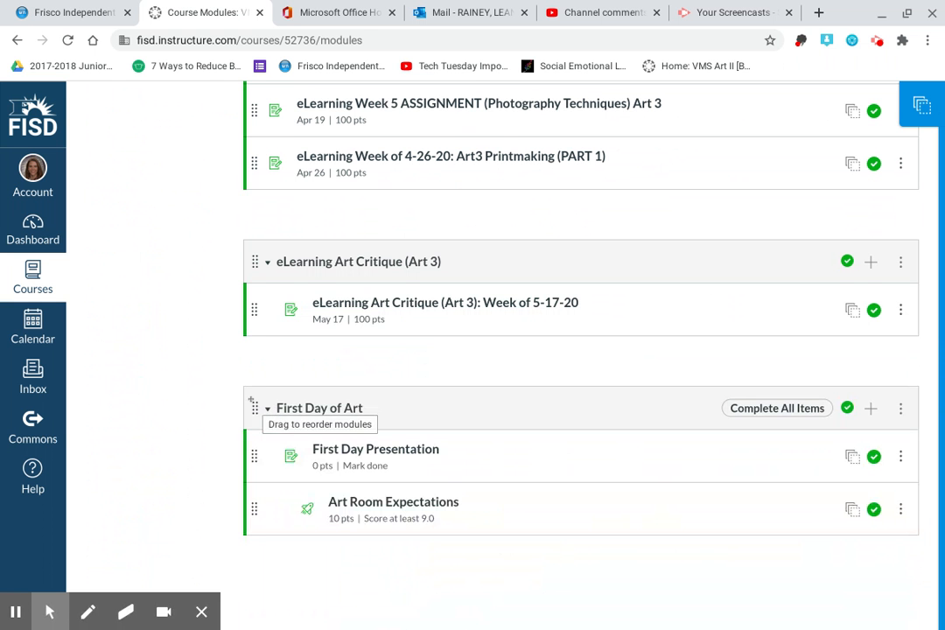
mouse_move(255, 408)
left_mouse_down()
mouse_move(253, 262)
mouse_move(228, 88)
mouse_move(221, 254)
mouse_move(220, 77)
mouse_move(217, 206)
mouse_move(234, 48)
left_mouse_up()
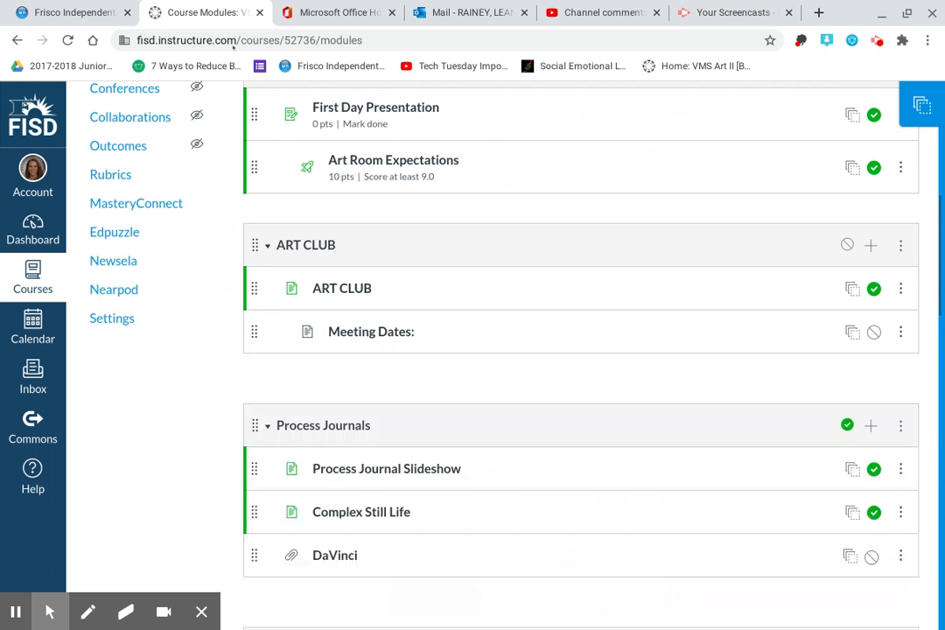
scroll(237, 262, "up", 3)
left_click_drag(243, 187, 236, 304)
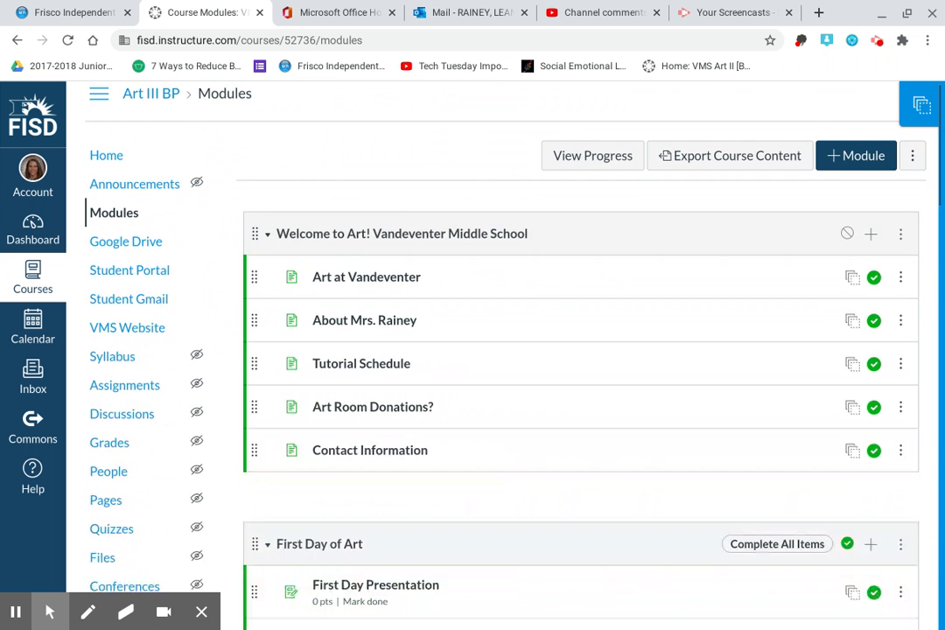
scroll(591, 280, "down", 2)
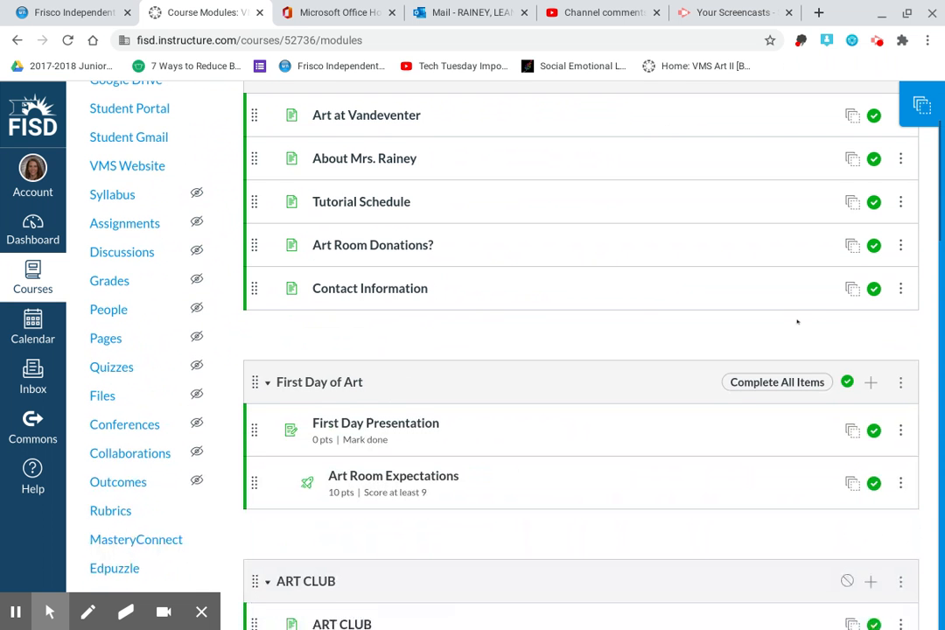